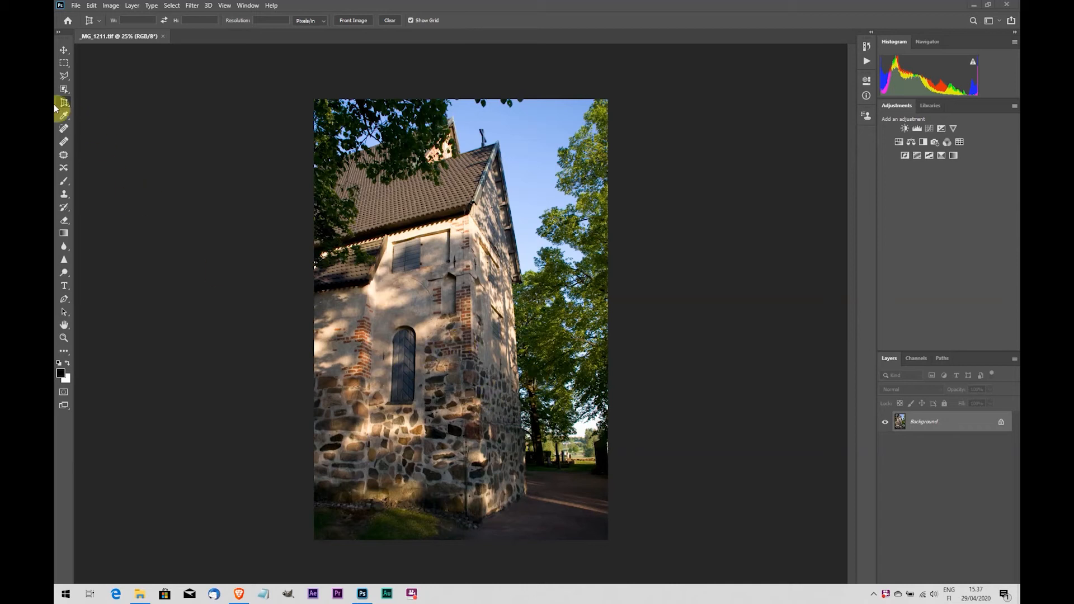
- Perspective-crop the whole photo with both upper corners of the grid moved inward to follow the building's converging walls
{"action": "left_click_drag", "start_coordinate": [64, 104], "coordinate": [105, 116]}
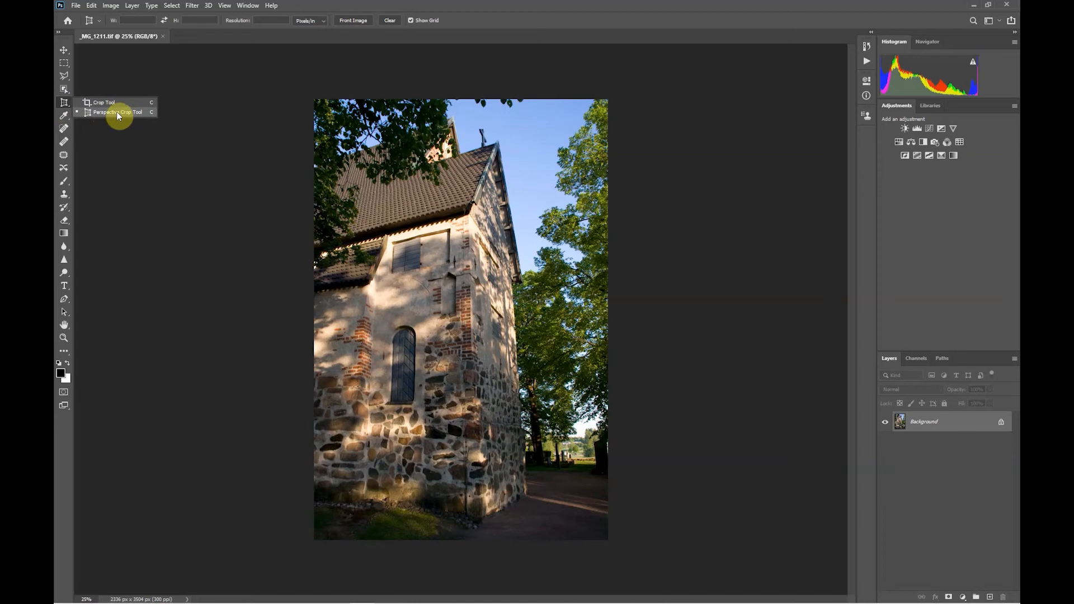
{"action": "left_click_drag", "start_coordinate": [118, 116], "coordinate": [118, 115]}
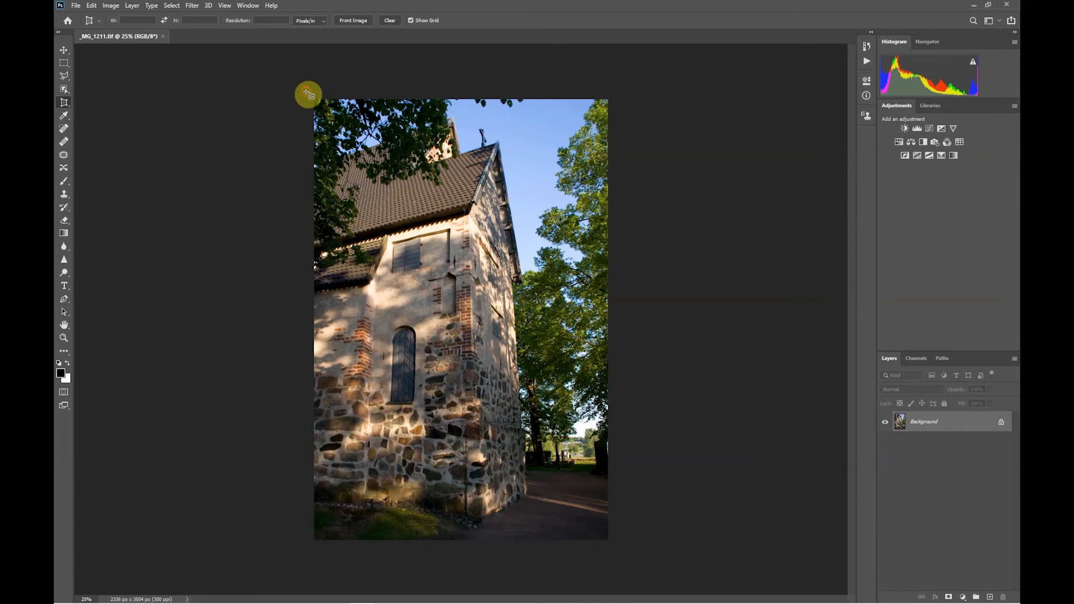
{"action": "left_click_drag", "start_coordinate": [307, 93], "coordinate": [676, 566]}
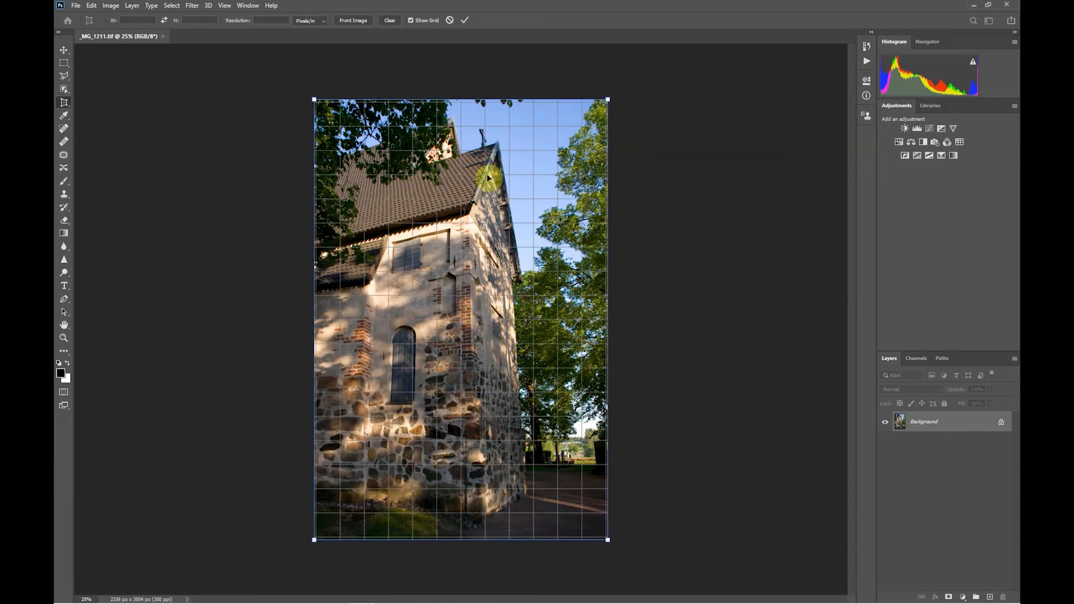
{"action": "left_click_drag", "start_coordinate": [608, 101], "coordinate": [575, 101]}
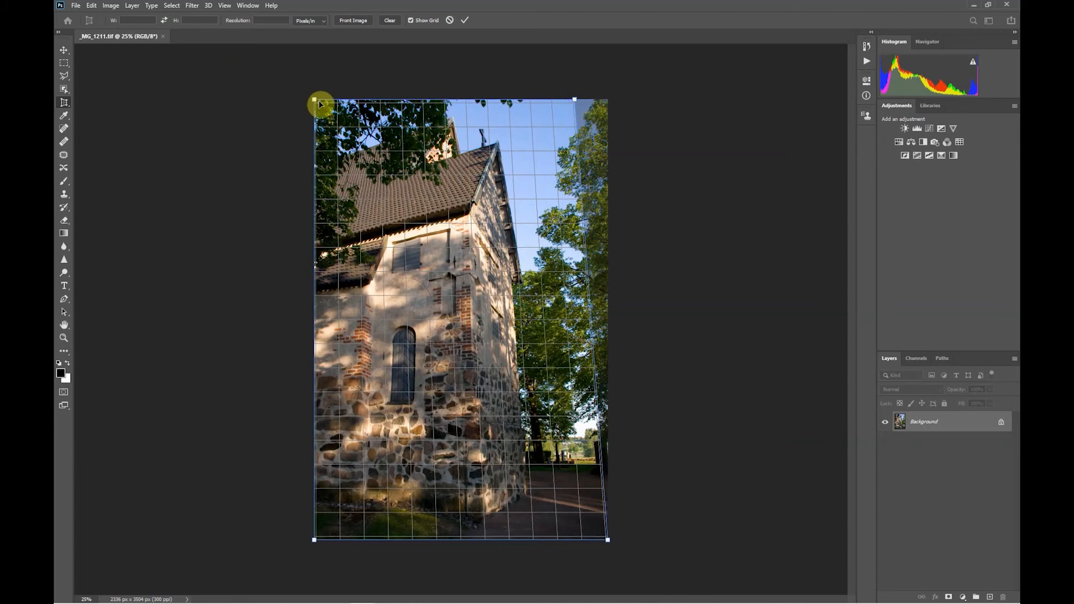
{"action": "left_click_drag", "start_coordinate": [320, 103], "coordinate": [351, 104]}
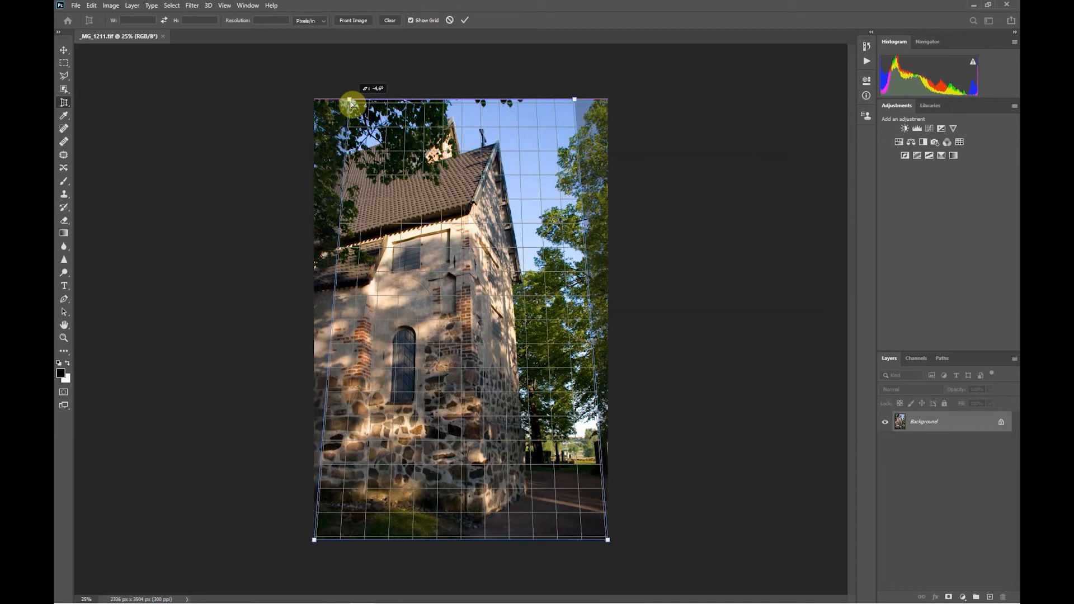
{"action": "left_click_drag", "start_coordinate": [353, 104], "coordinate": [354, 104]}
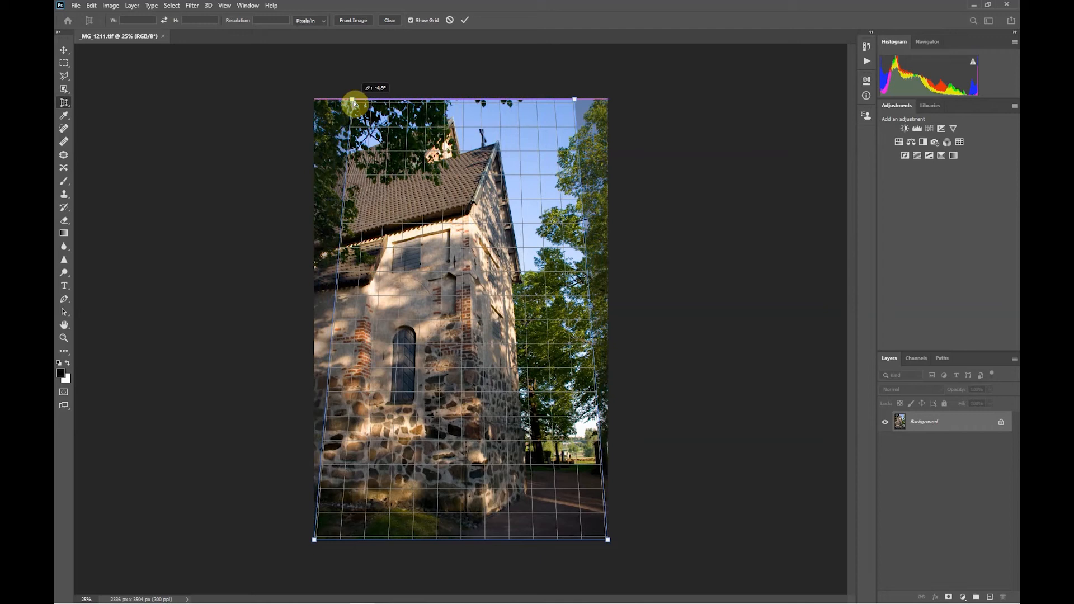
{"action": "left_click_drag", "start_coordinate": [353, 104], "coordinate": [353, 104]}
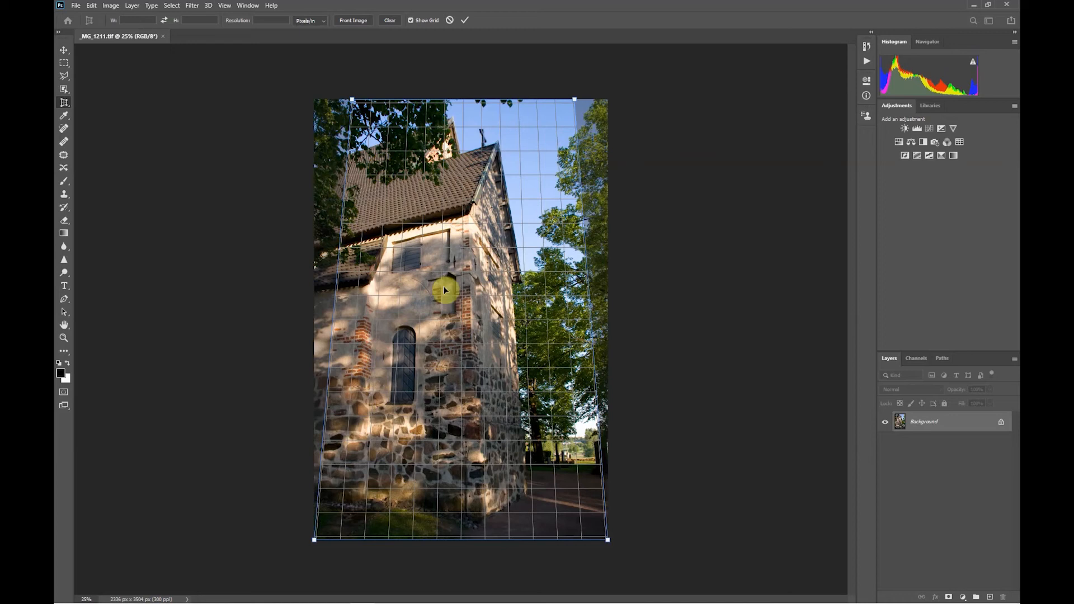
{"action": "left_click", "coordinate": [464, 21]}
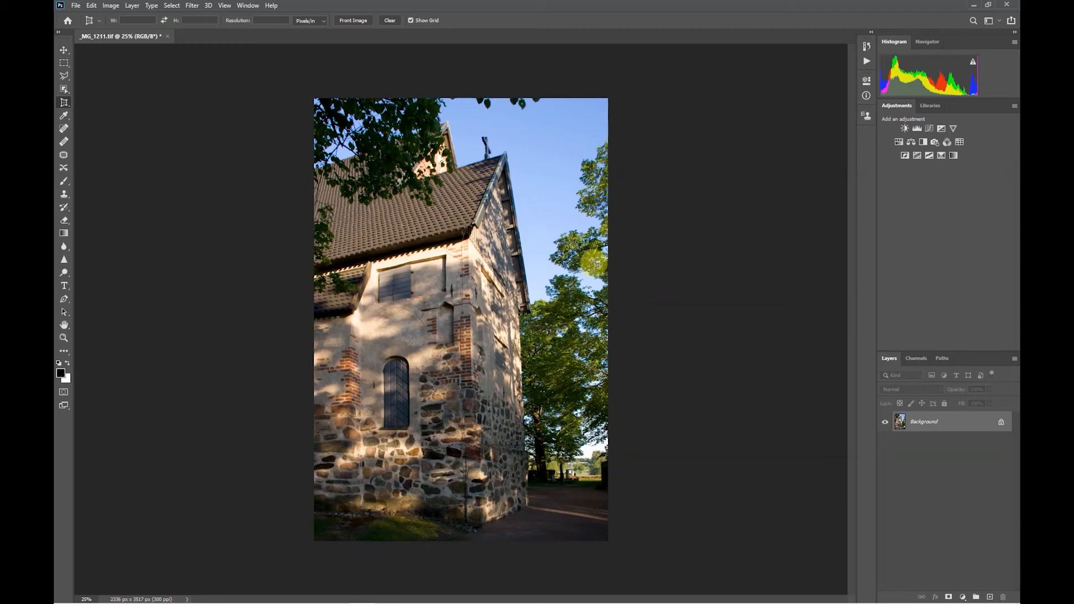
- Convert the Background layer to a smart object for re-editable smart filters
{"action": "left_click", "coordinate": [190, 7]}
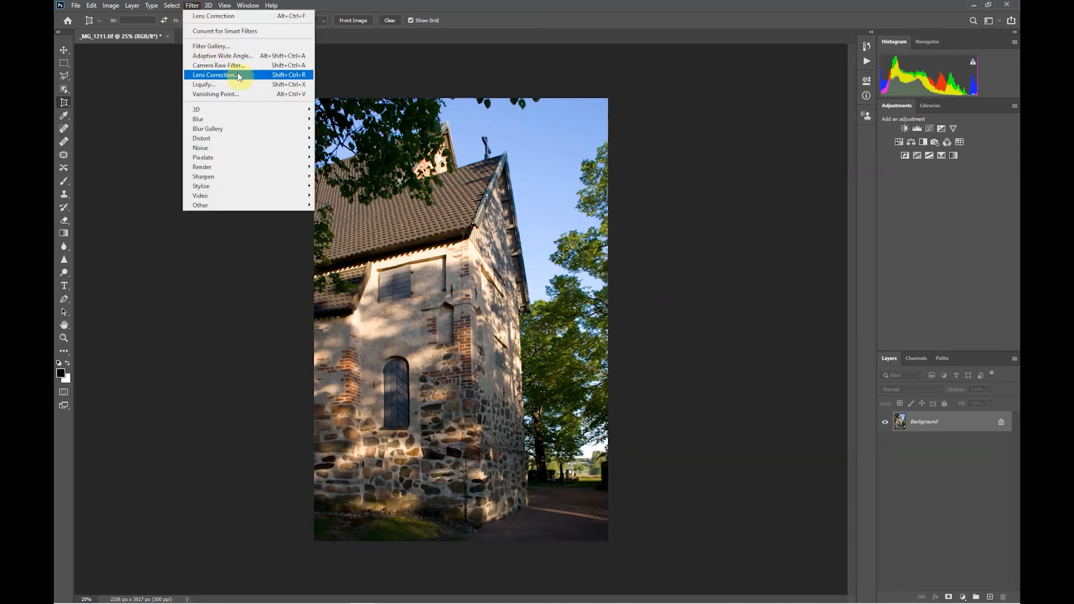
{"action": "left_click", "coordinate": [227, 32]}
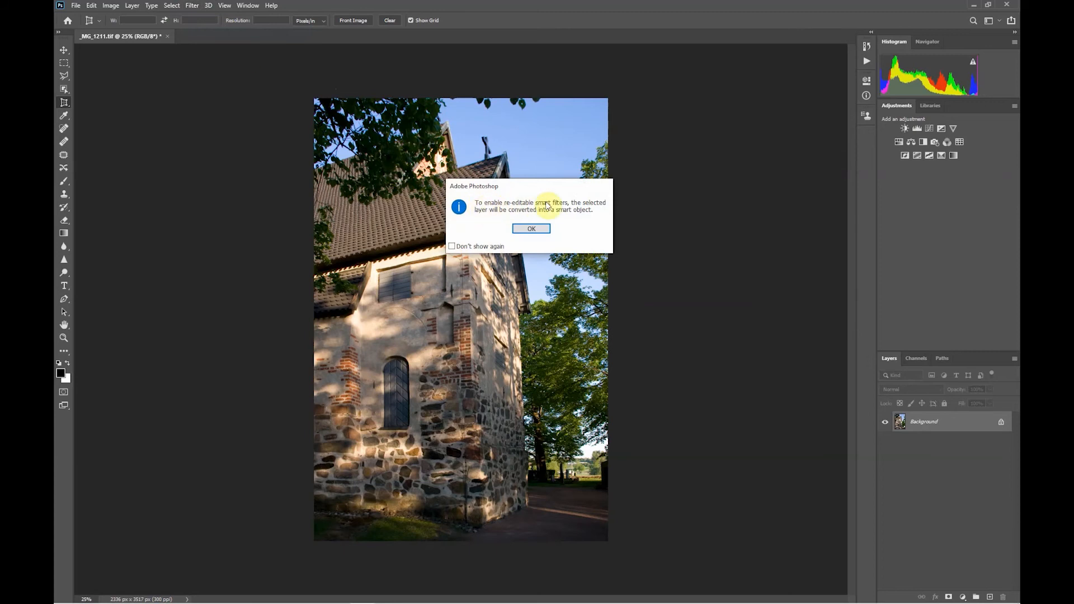
{"action": "left_click", "coordinate": [531, 229]}
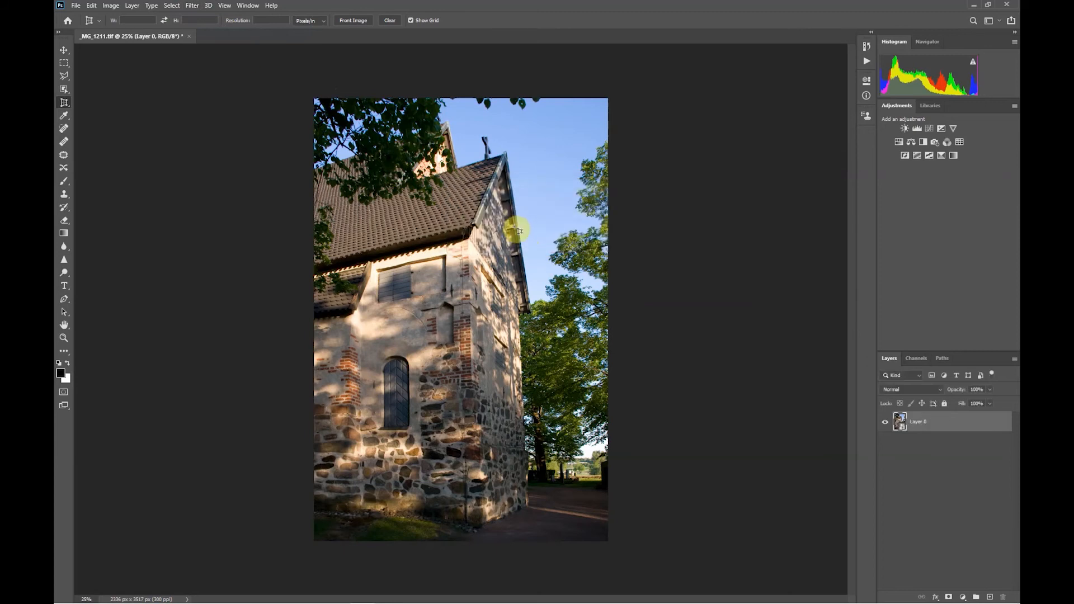
- Start a custom Lens Correction on the layer with Vertical Perspective at -10 and a grid size of 52
{"action": "left_click", "coordinate": [193, 6]}
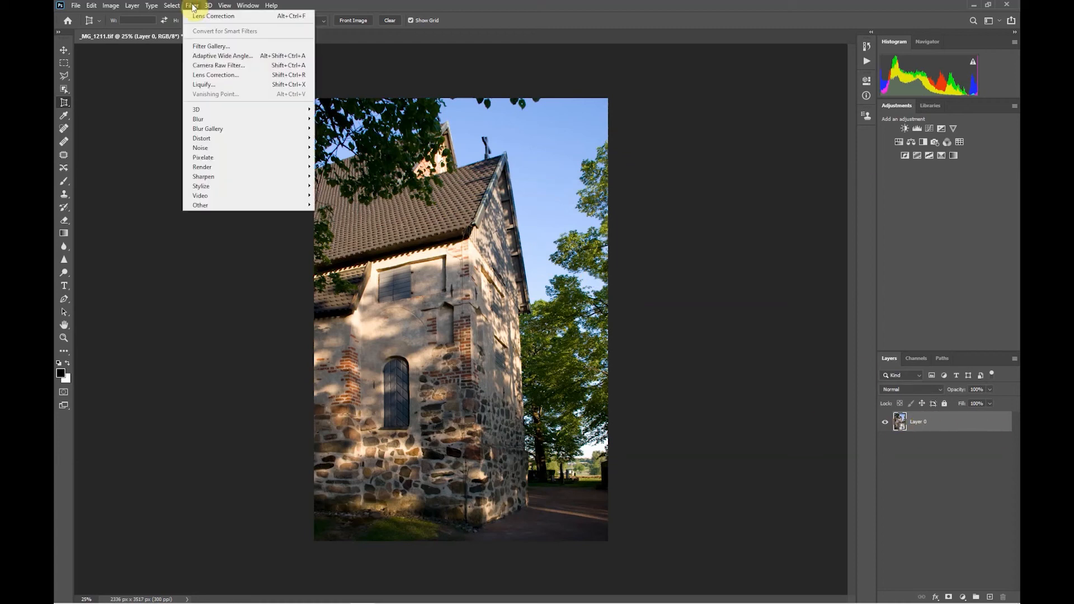
{"action": "left_click", "coordinate": [212, 74]}
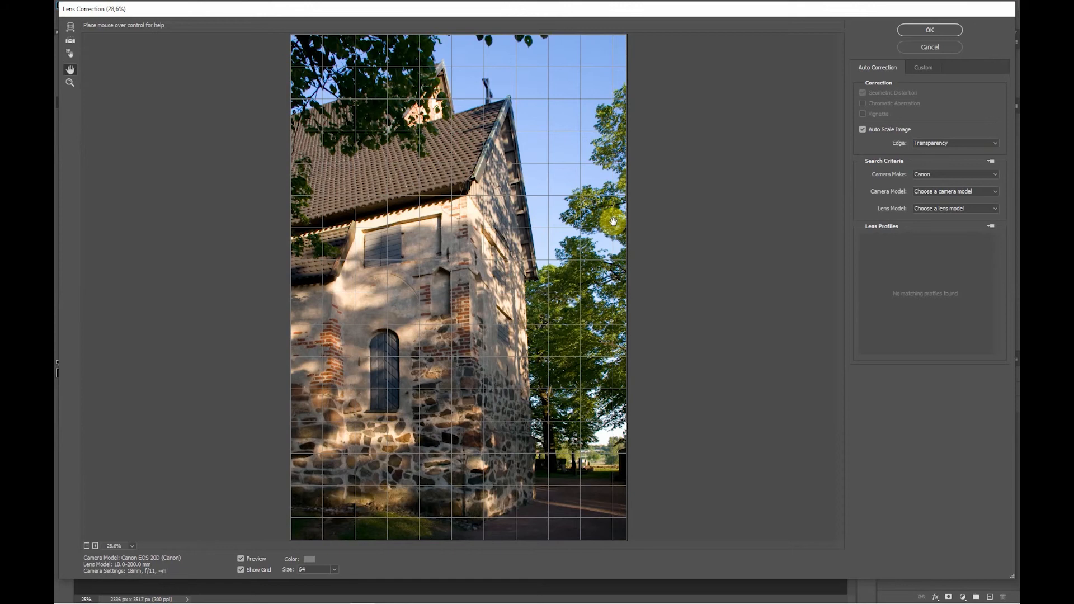
{"action": "left_click", "coordinate": [920, 68]}
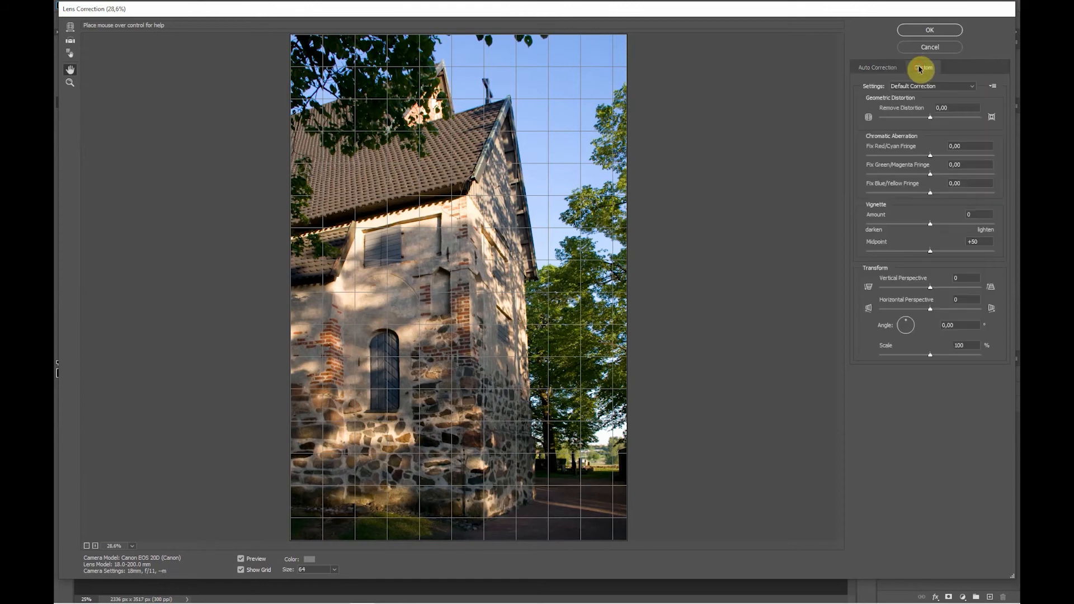
{"action": "left_click", "coordinate": [930, 290]}
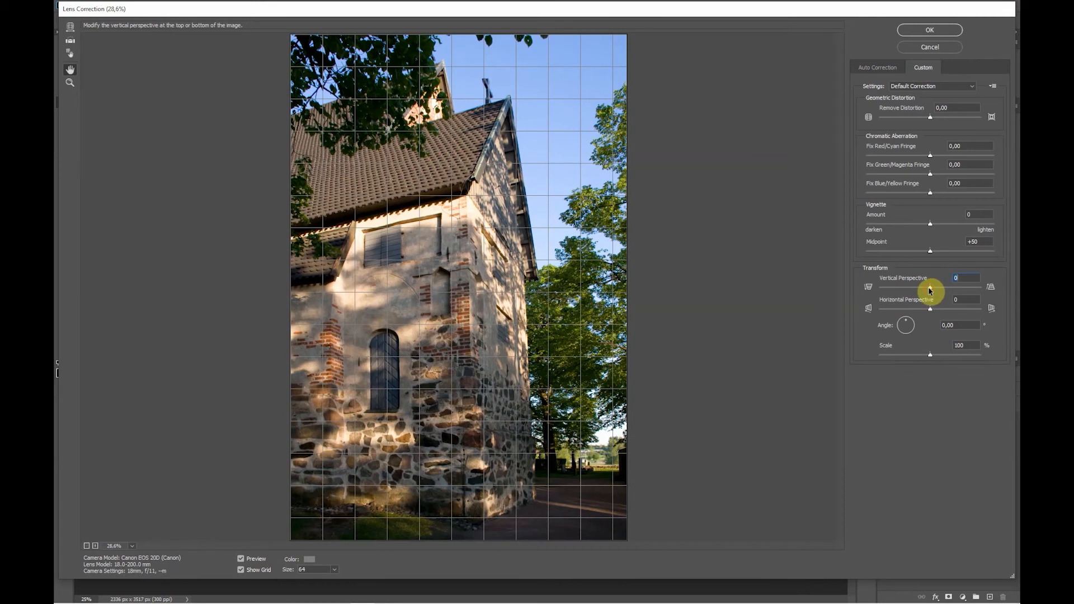
{"action": "left_click_drag", "start_coordinate": [928, 291], "coordinate": [925, 291]}
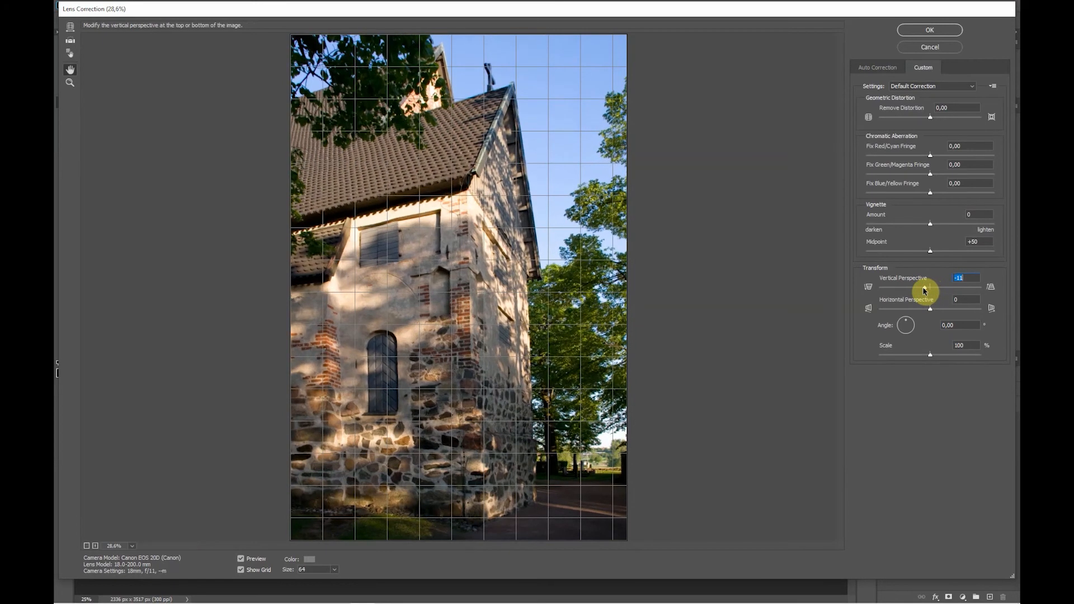
{"action": "left_click_drag", "start_coordinate": [924, 291], "coordinate": [925, 290]}
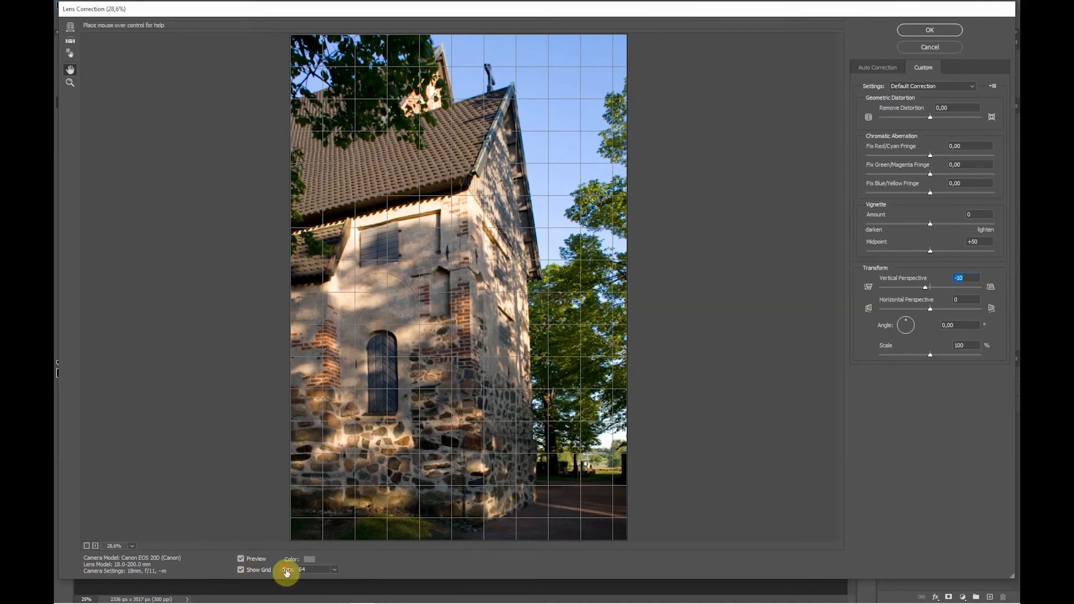
{"action": "left_click_drag", "start_coordinate": [284, 571], "coordinate": [279, 571]}
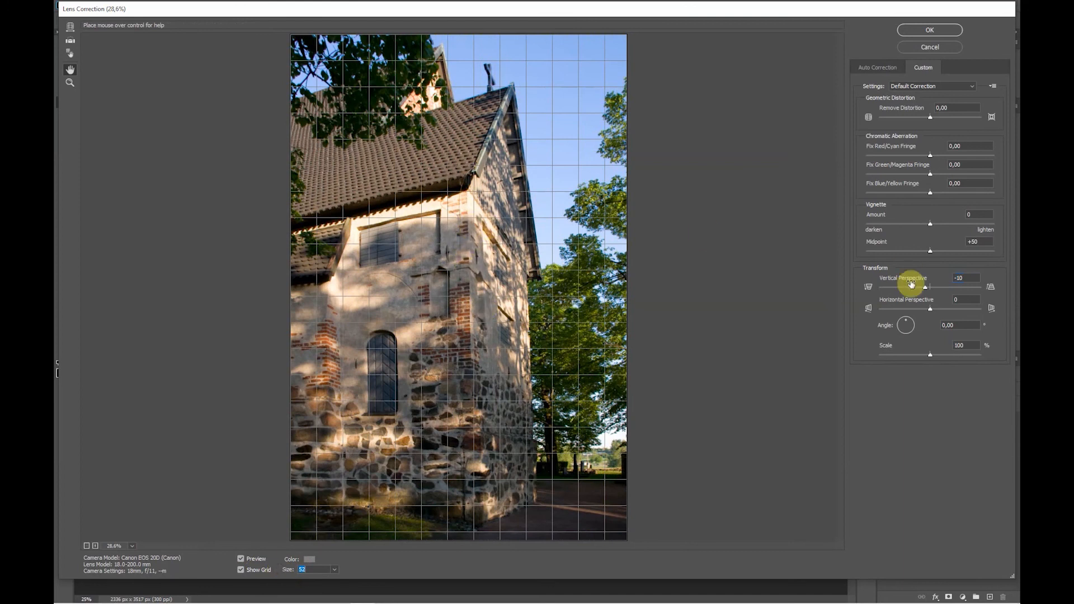
- Set the Lens Correction's Vertical Perspective to -15 and Scale to 89%, and apply the filter
{"action": "left_click_drag", "start_coordinate": [925, 290], "coordinate": [917, 291]}
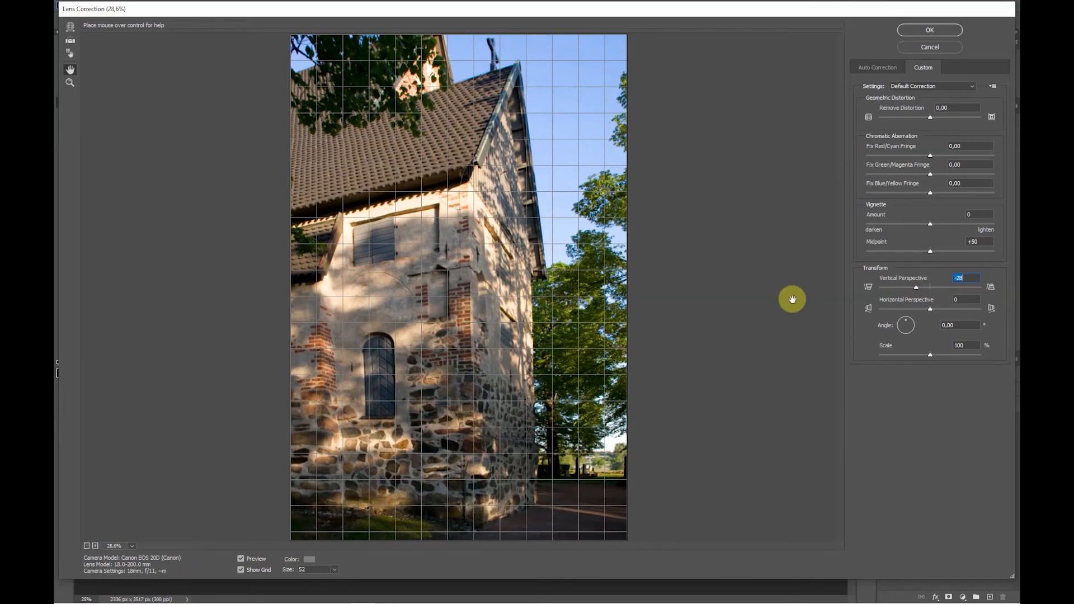
{"action": "left_click", "coordinate": [918, 289]}
{"action": "left_click_drag", "start_coordinate": [918, 289], "coordinate": [923, 291]}
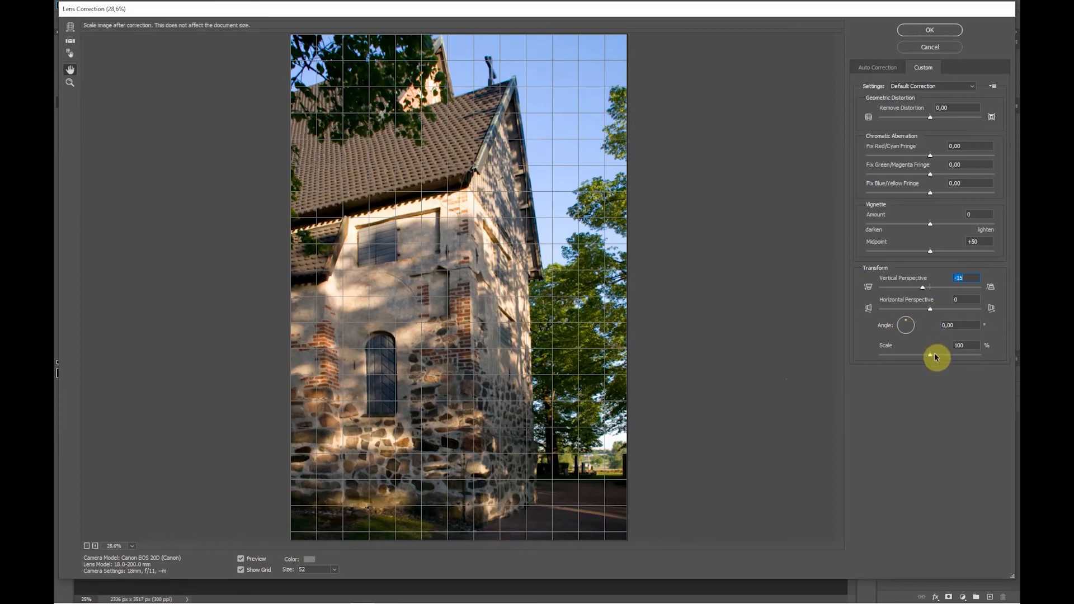
{"action": "left_click_drag", "start_coordinate": [930, 357], "coordinate": [921, 358]}
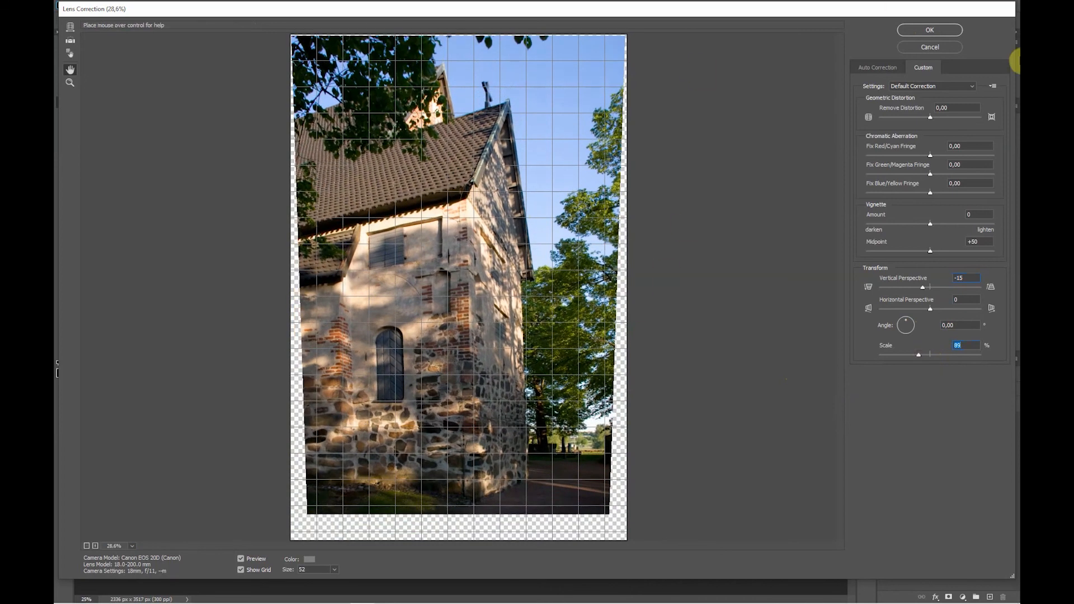
{"action": "left_click", "coordinate": [931, 31]}
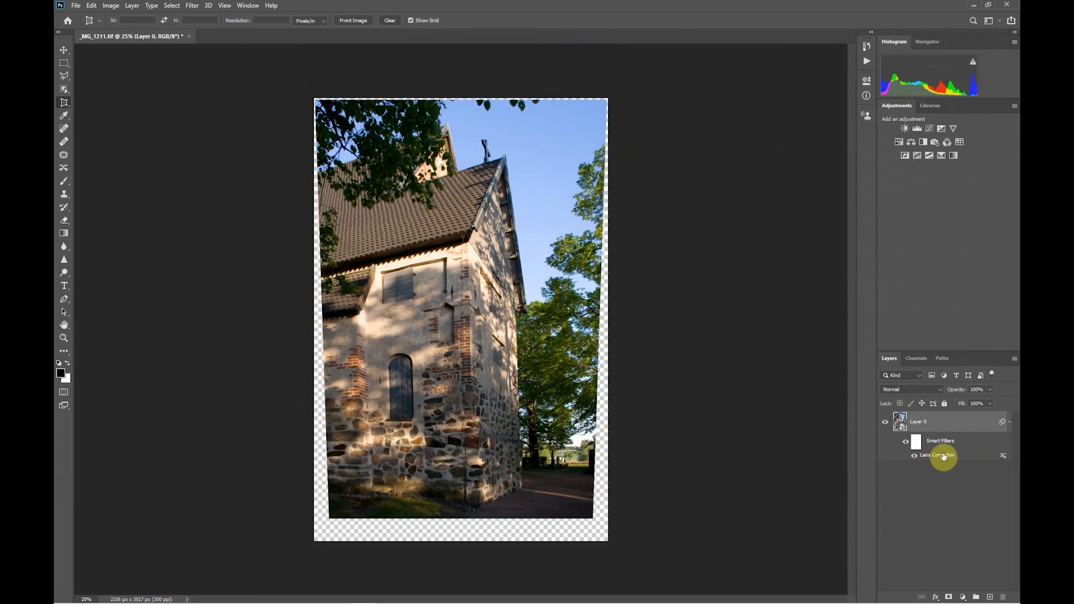
- Reopen the Lens Correction smart filter on Layer 0 and review its custom transform settings
{"action": "double_click", "coordinate": [941, 454]}
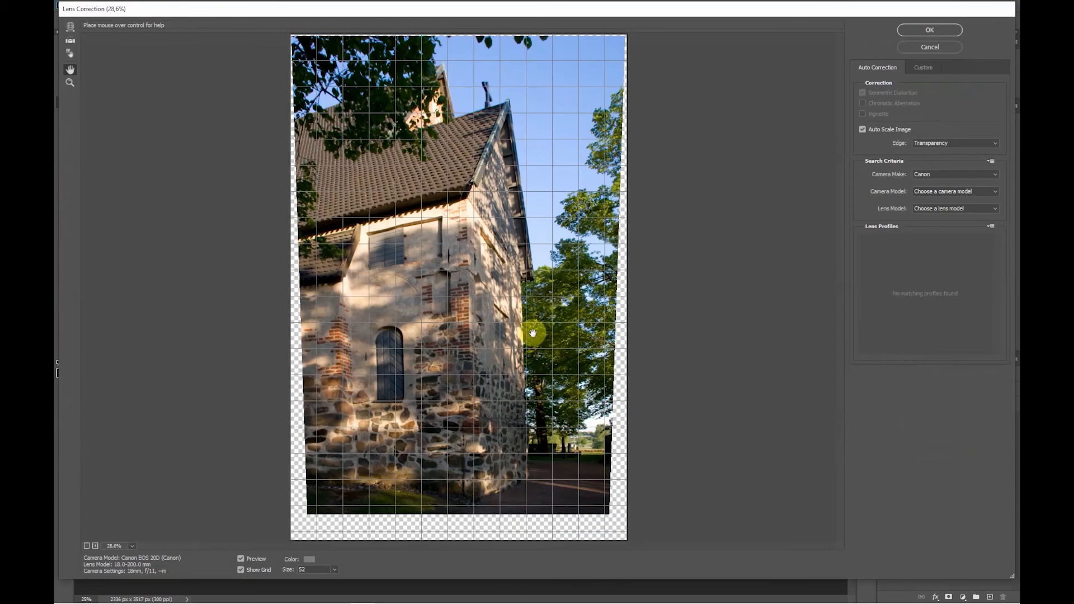
{"action": "left_click", "coordinate": [921, 68]}
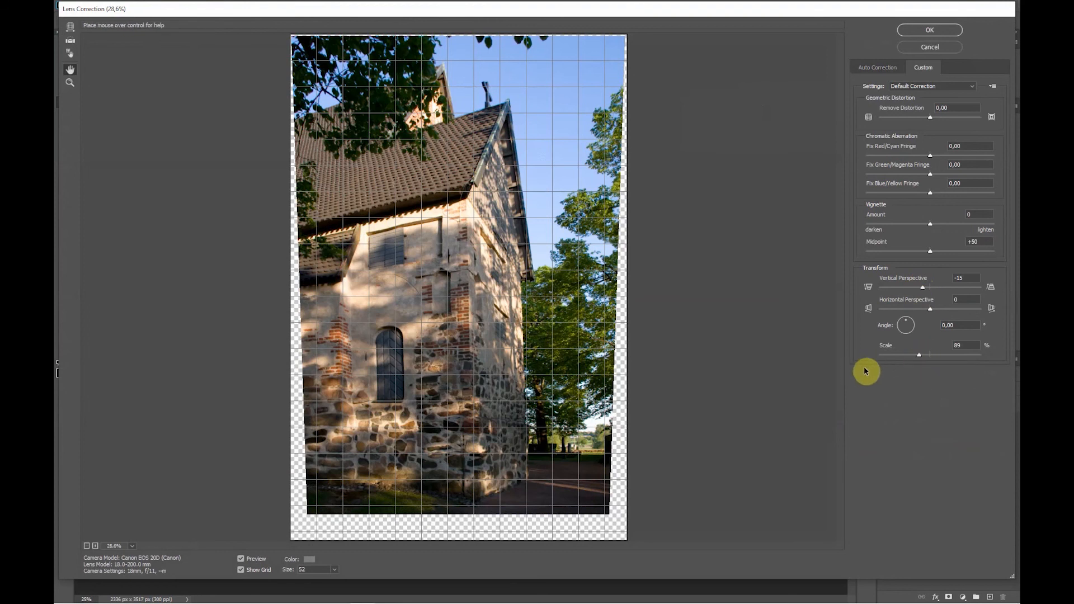
{"action": "left_click", "coordinate": [933, 31]}
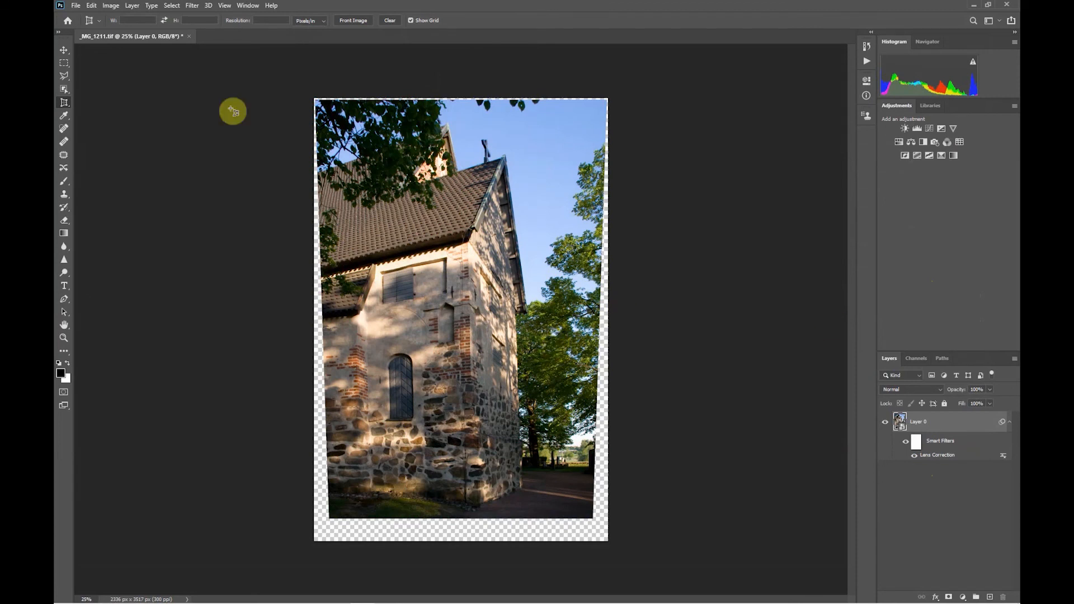
- Crop the image with the standard Crop tool to cut off the transparent edges around the church photo
{"action": "left_click", "coordinate": [64, 102]}
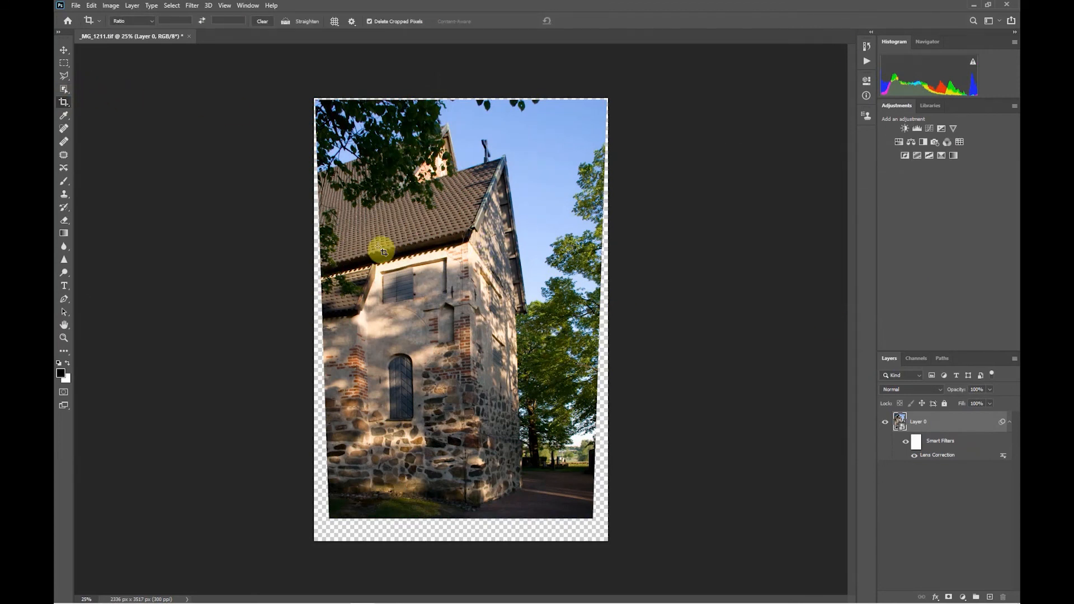
{"action": "left_click", "coordinate": [64, 102]}
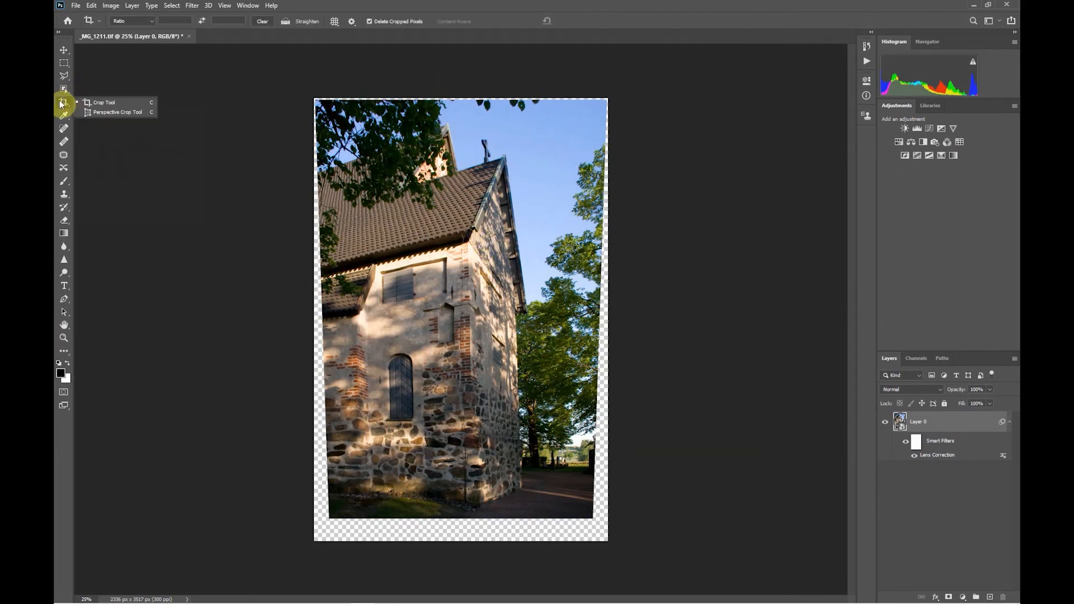
{"action": "left_click", "coordinate": [114, 106]}
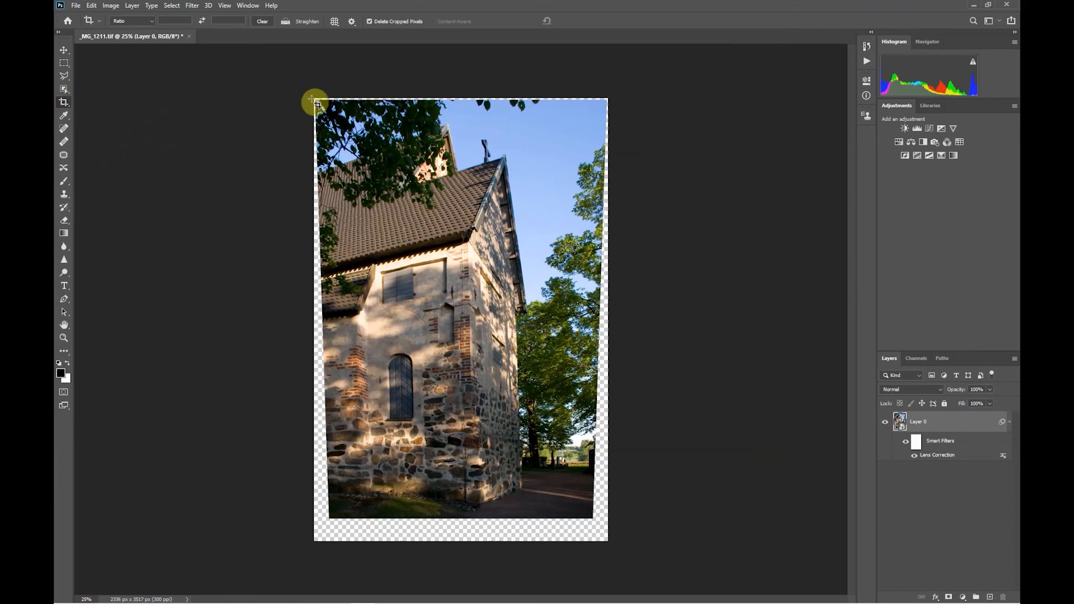
{"action": "left_click_drag", "start_coordinate": [320, 108], "coordinate": [609, 521]}
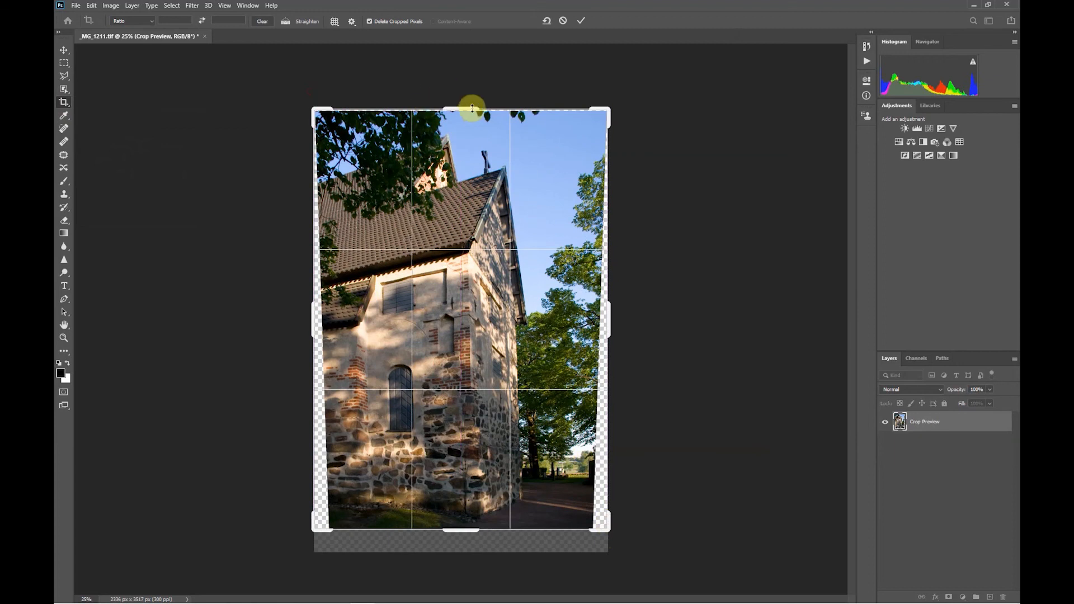
{"action": "left_click_drag", "start_coordinate": [466, 108], "coordinate": [469, 110]}
{"action": "left_click_drag", "start_coordinate": [311, 316], "coordinate": [320, 313]}
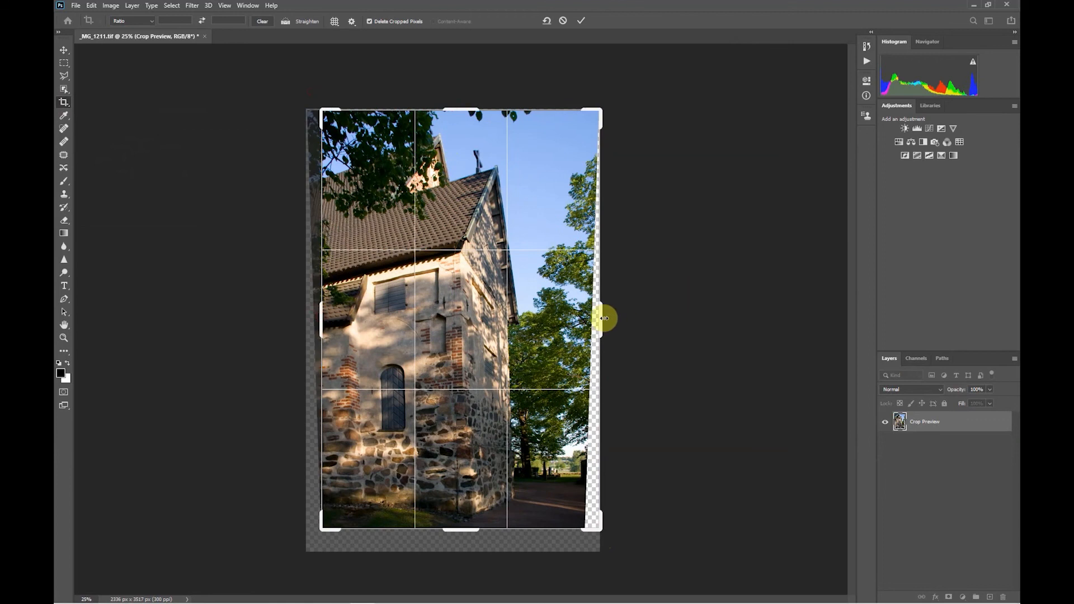
{"action": "left_click_drag", "start_coordinate": [604, 318], "coordinate": [595, 313]}
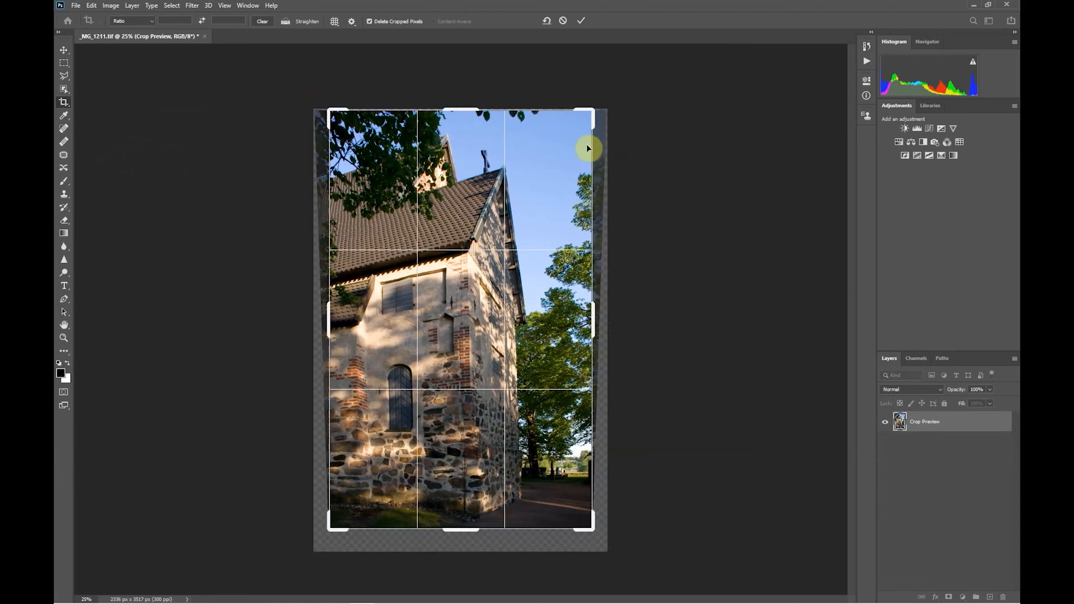
{"action": "left_click", "coordinate": [580, 21]}
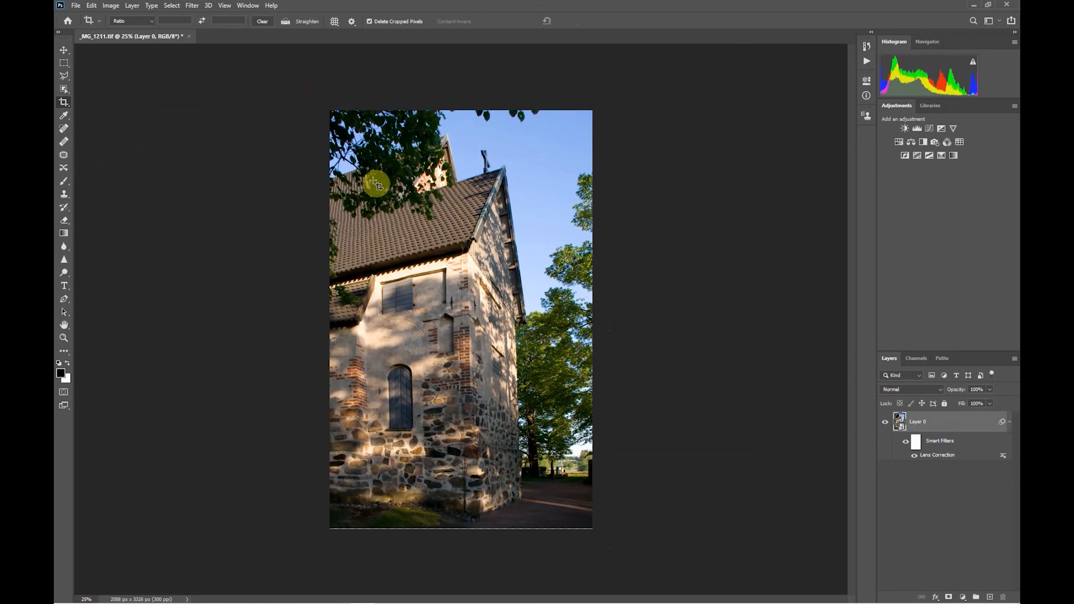
- Compare the original opened photo with the final cropped state in the document history
{"action": "left_click", "coordinate": [867, 48]}
{"action": "left_click", "coordinate": [788, 64]}
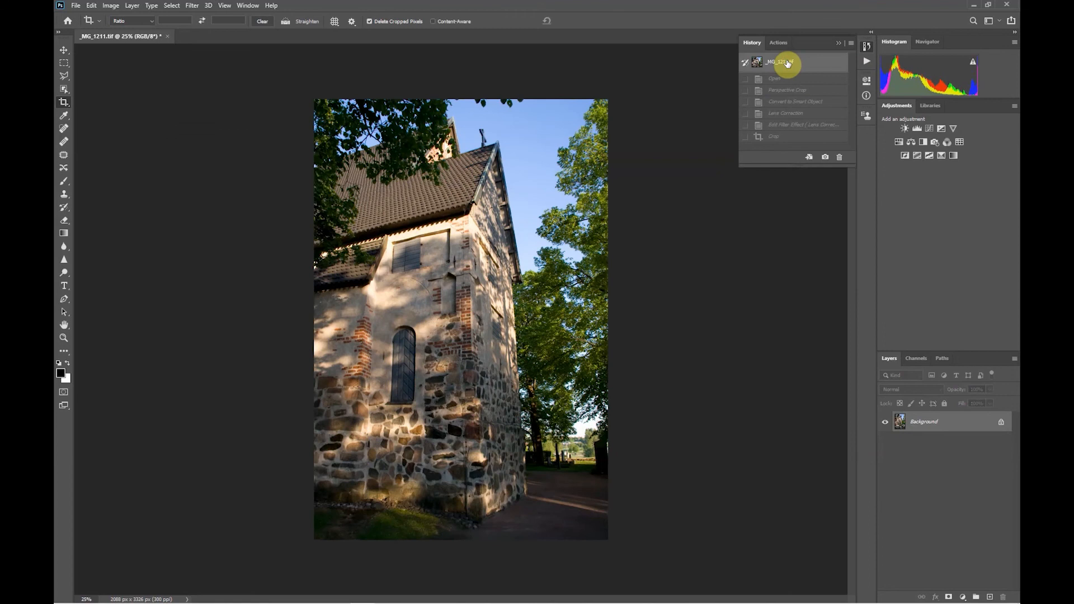
{"action": "left_click", "coordinate": [783, 142]}
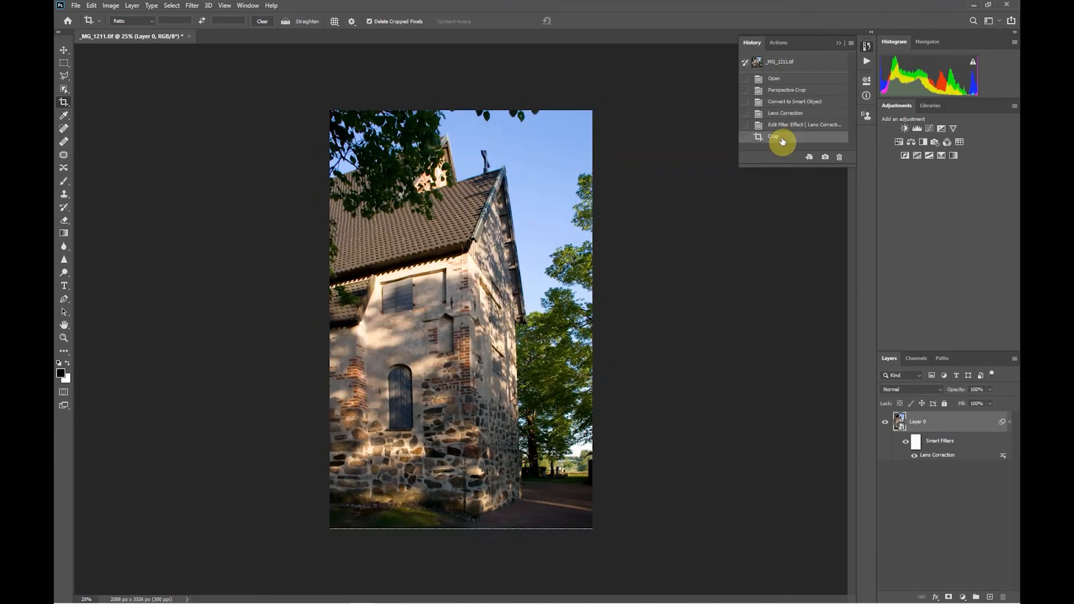
{"action": "left_click", "coordinate": [838, 43]}
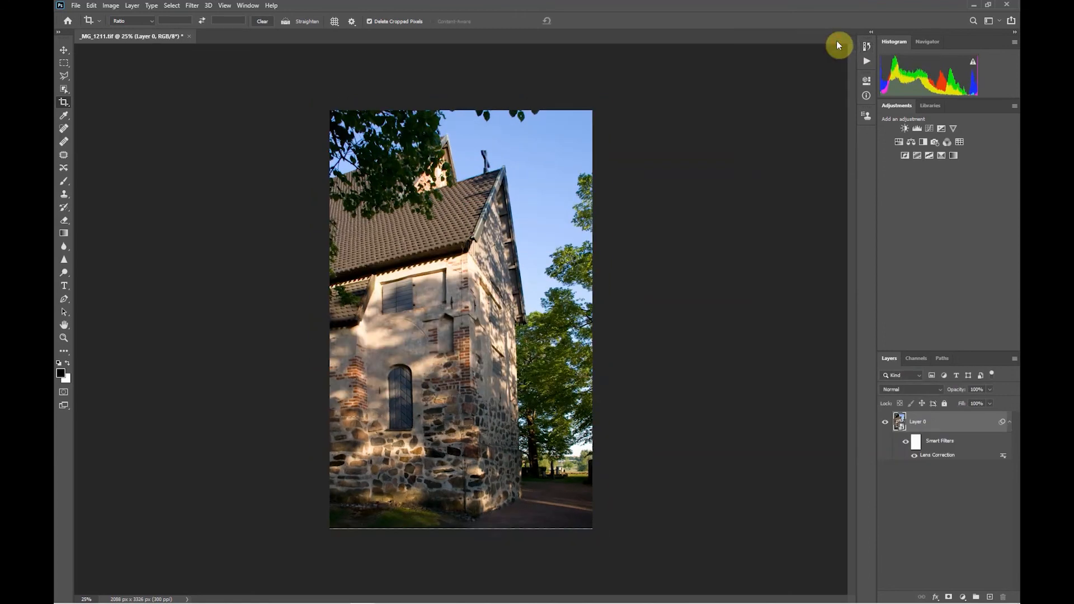